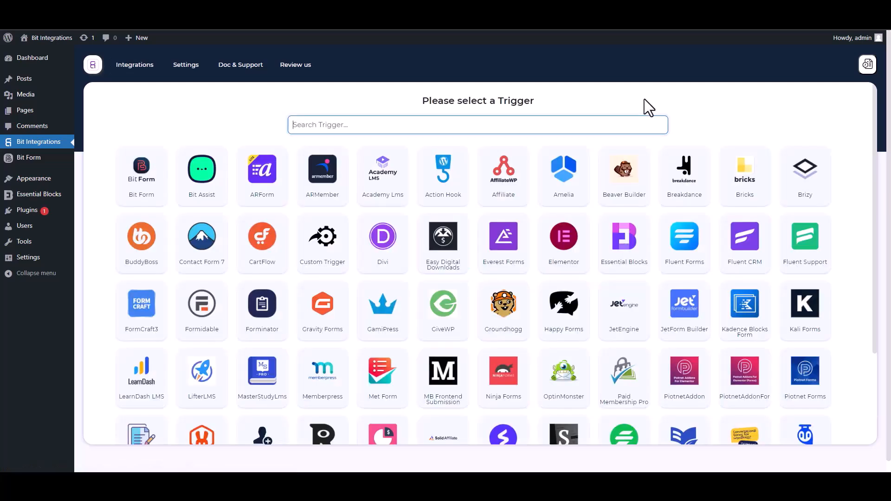
# - Search 'ess', pick Essential Blocks as the trigger and start fetching its form data
pyautogui.write('ess')
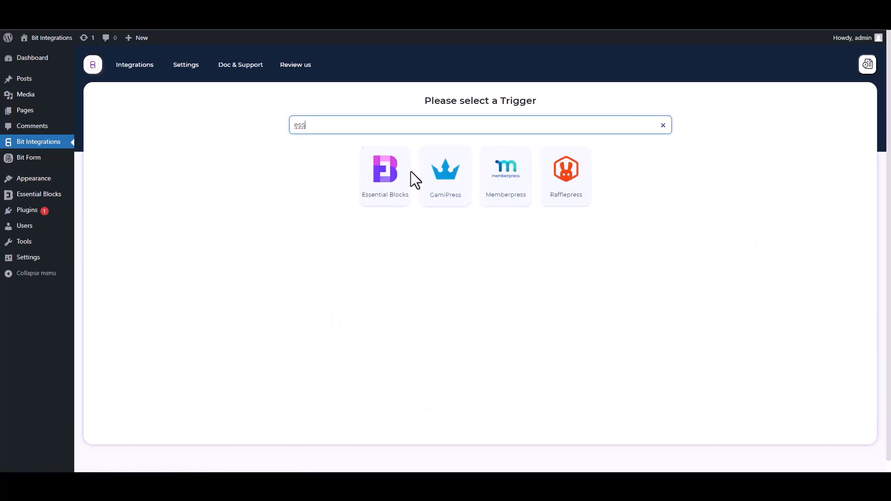
pyautogui.click(383, 203)
pyautogui.click(478, 221)
# - Submit the front-end form with Name 'test', a test e-mail and phone number, then return to Bit Integrations
pyautogui.hotkey('ctrl', 'Tab')
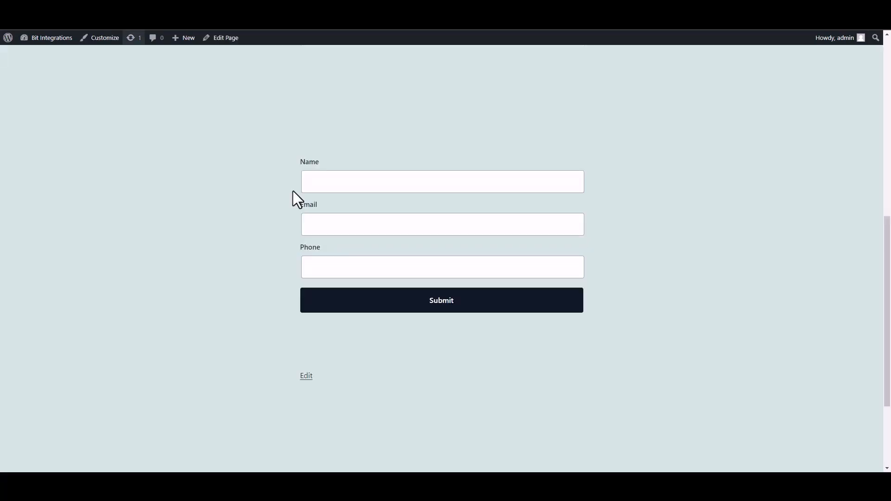
pyautogui.click(382, 189)
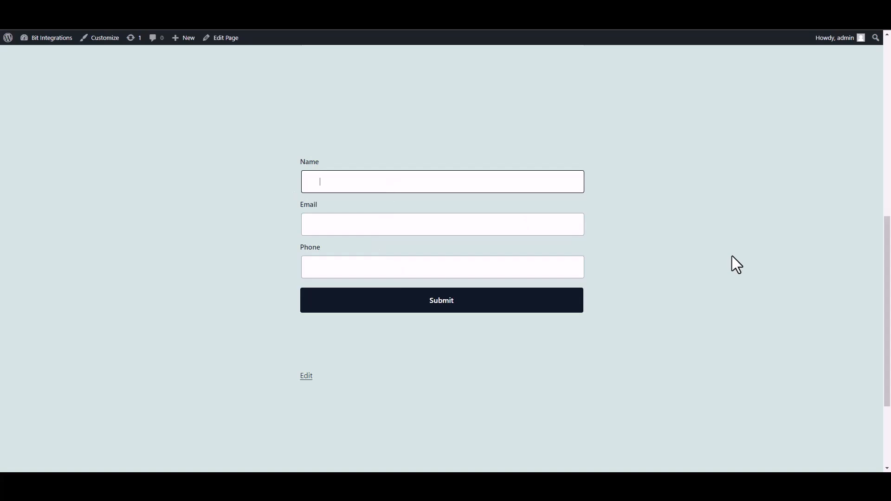
pyautogui.write('test')
pyautogui.click(533, 228)
pyautogui.write('test@gmail.com')
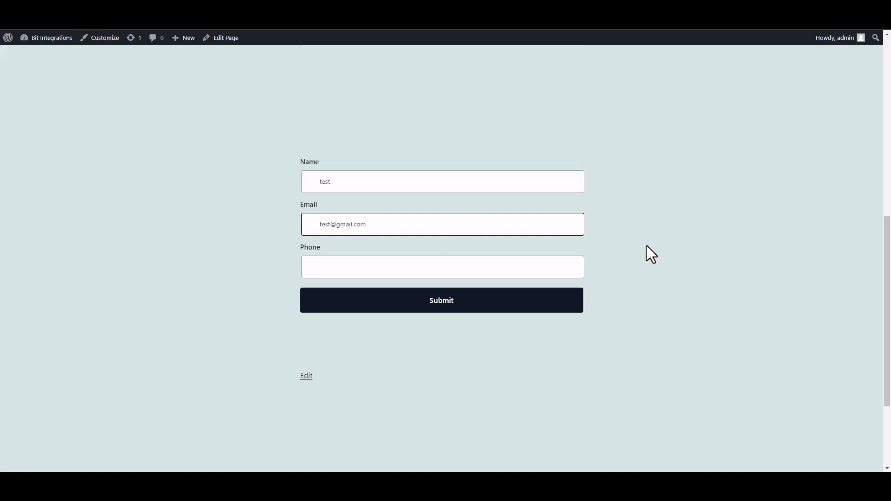
pyautogui.click(537, 272)
pyautogui.write('58566255')
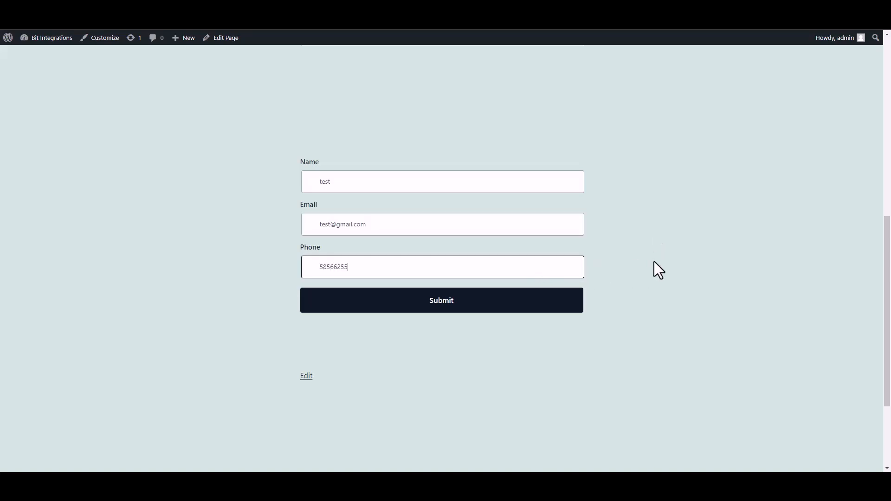
pyautogui.click(575, 303)
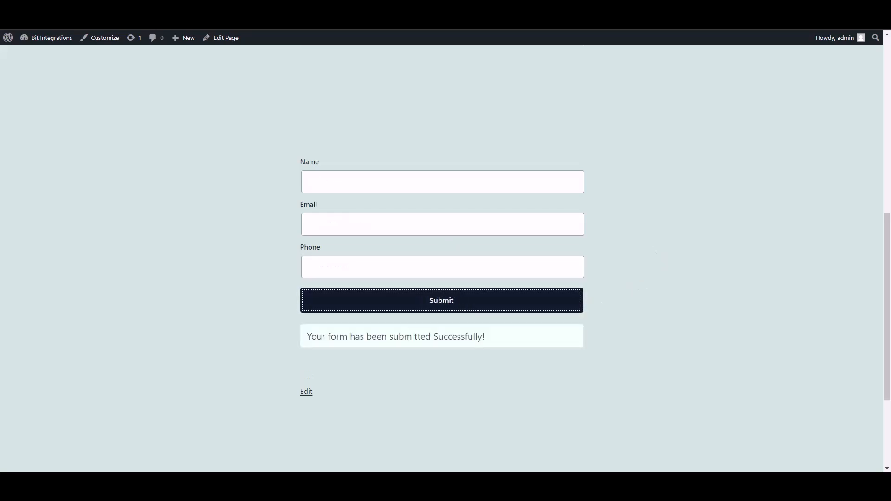
pyautogui.click(246, 19)
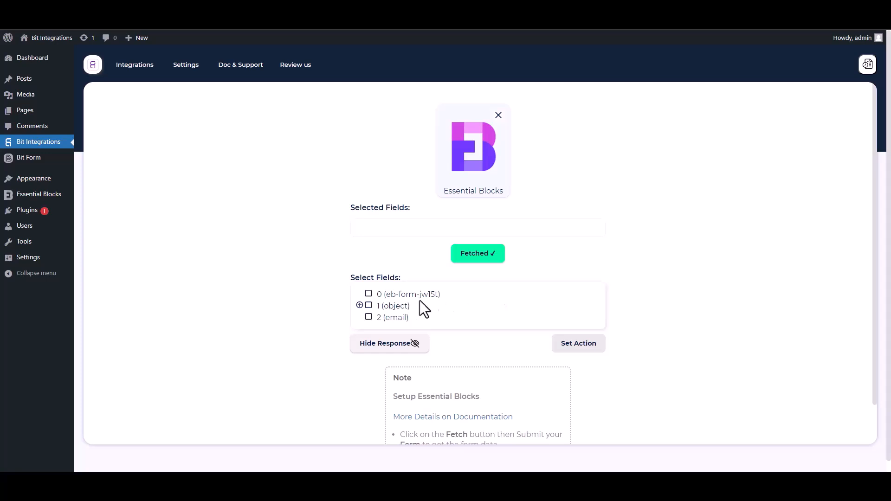
# - Select field 0 and the Name, Email and Phone sub-fields of object 1
pyautogui.moveTo(451, 298); pyautogui.dragTo(372, 295)
pyautogui.click(369, 294)
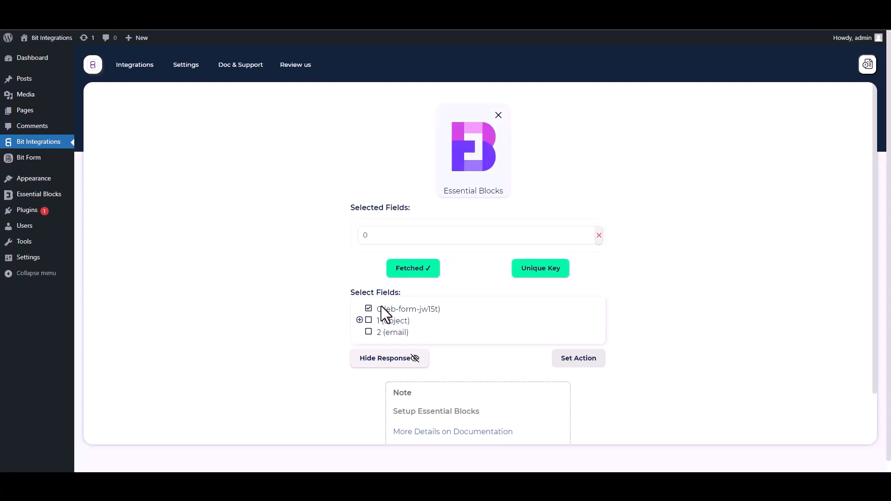
pyautogui.click(360, 321)
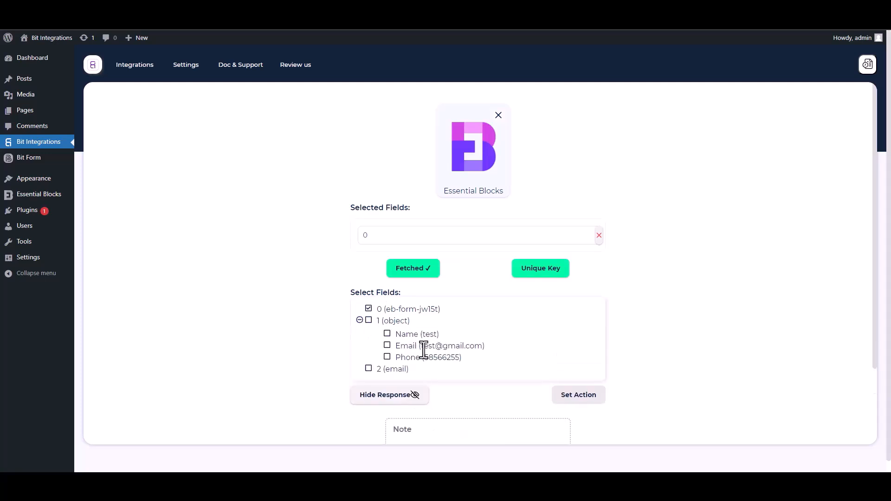
pyautogui.click(387, 335)
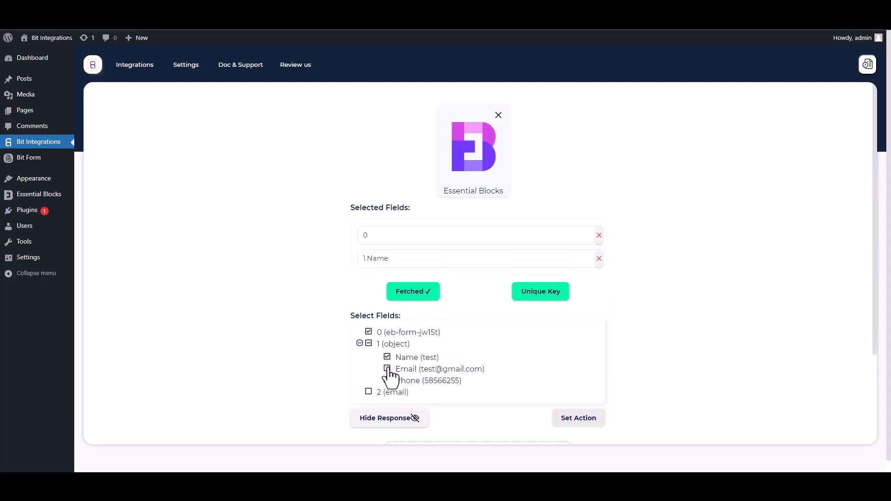
pyautogui.click(388, 370)
pyautogui.click(388, 404)
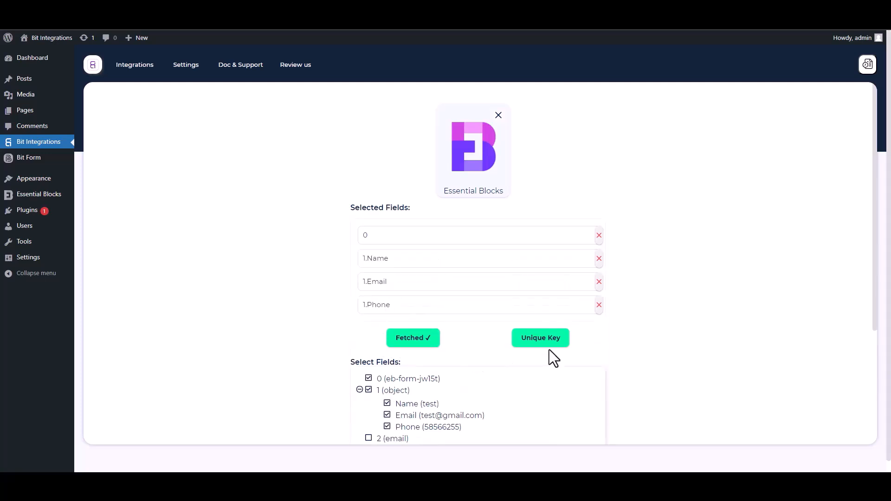
# - Set field 0 as the unique primary key
pyautogui.scroll(-2, 875, 308)
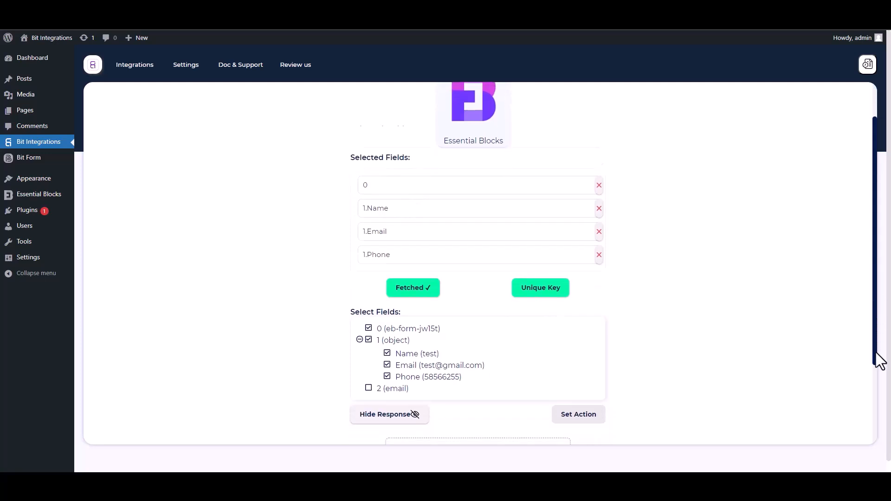
pyautogui.click(542, 251)
pyautogui.click(441, 254)
pyautogui.click(375, 279)
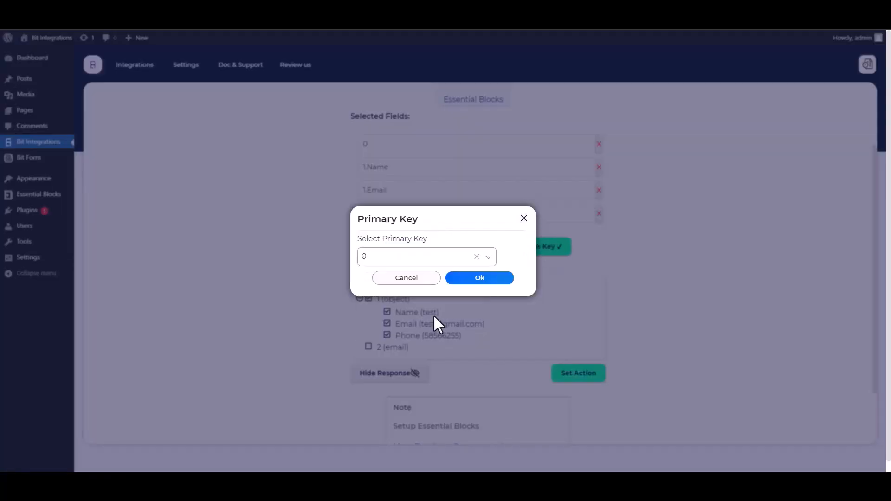
pyautogui.click(478, 280)
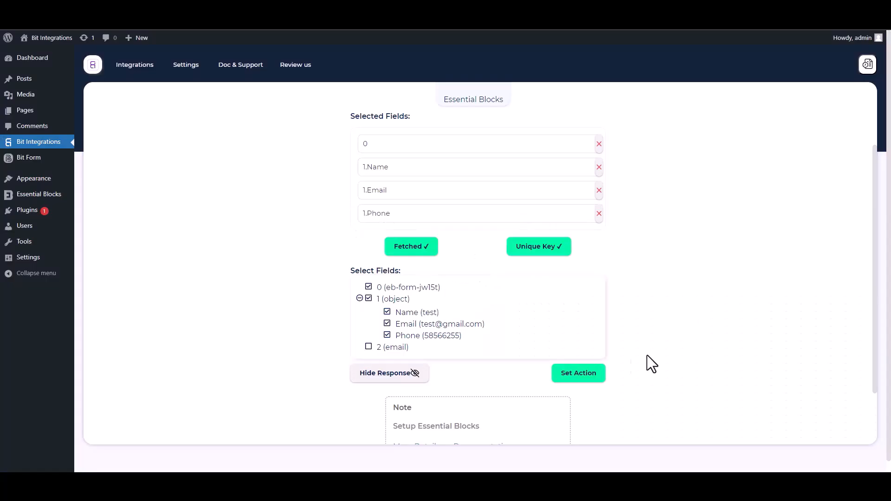
# - Search for Freshdesk and choose it as the workflow's action
pyautogui.click(602, 376)
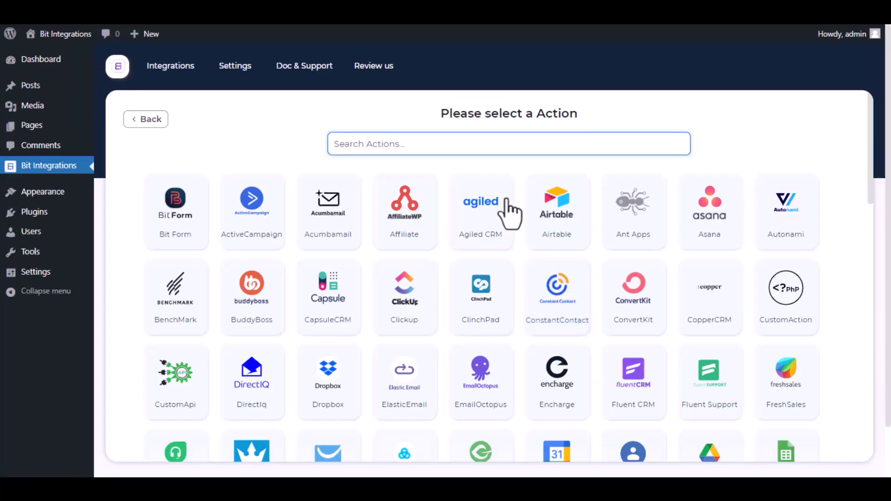
pyautogui.write('Fre')
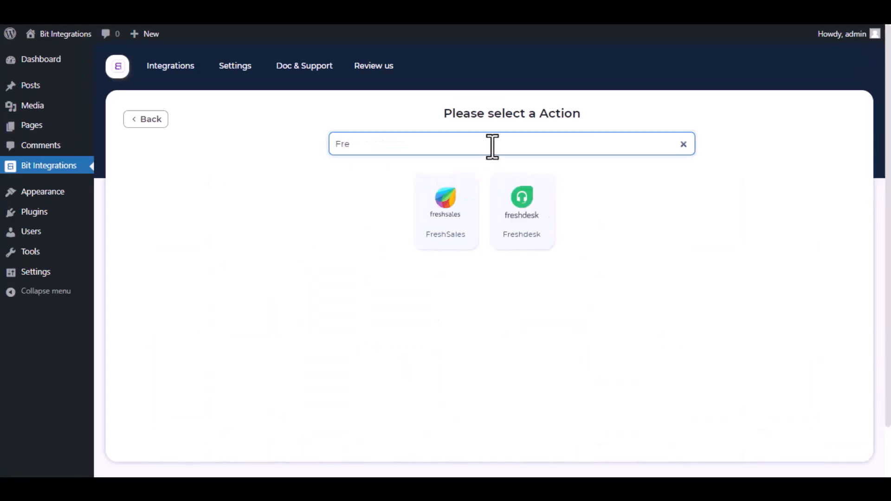
pyautogui.write('shdesk')
pyautogui.click(486, 211)
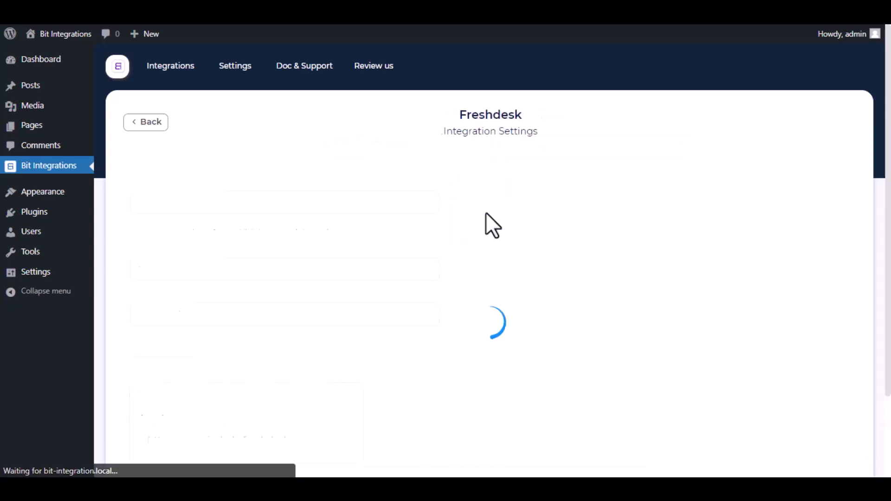
# - Review the integration name and the access-token and App Domain help text
pyautogui.moveTo(213, 205); pyautogui.dragTo(127, 202)
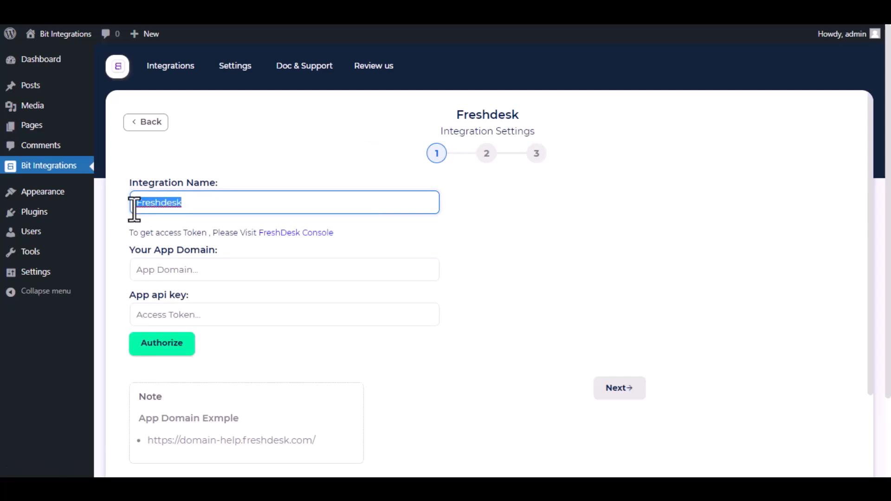
pyautogui.click(117, 209)
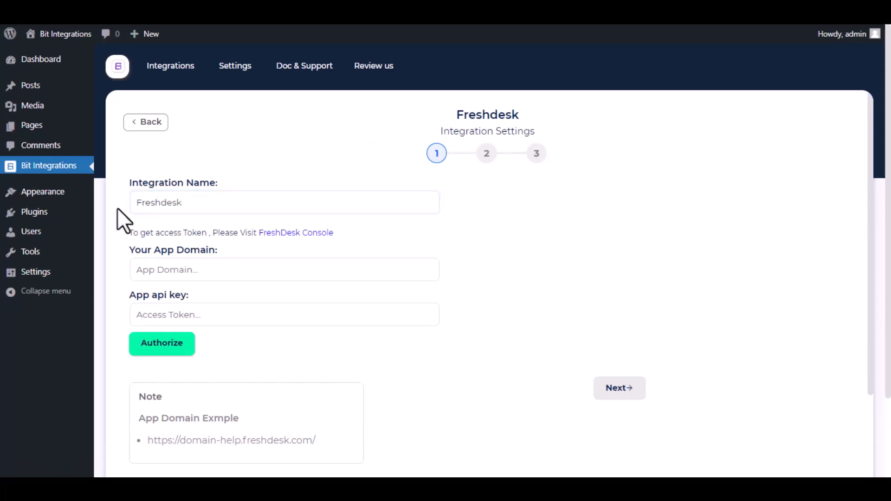
pyautogui.moveTo(126, 237); pyautogui.dragTo(207, 235)
pyautogui.moveTo(128, 232); pyautogui.dragTo(265, 239)
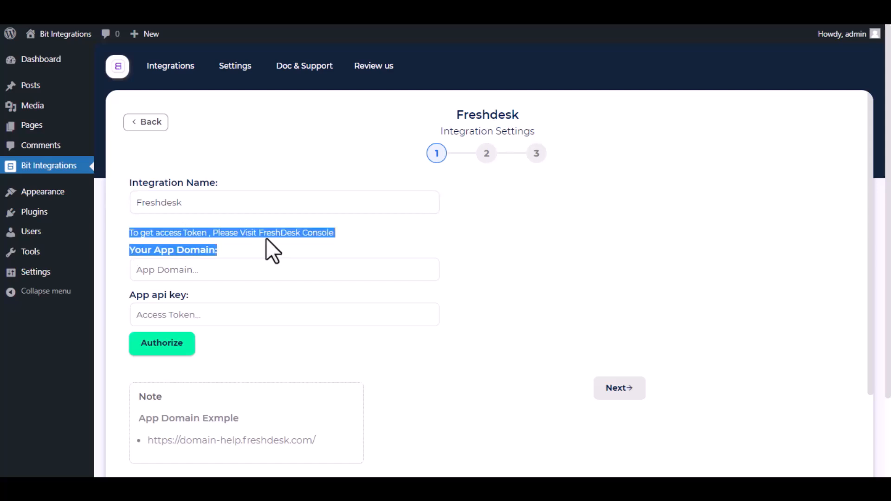
pyautogui.click(270, 235)
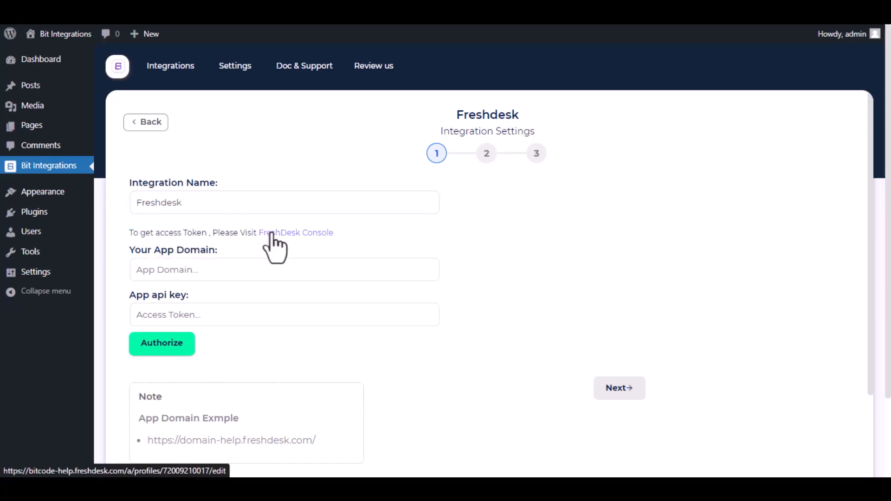
# - Reveal the API key on the FreshDesk Console profile page, passing the reCAPTCHA check
pyautogui.click(274, 235)
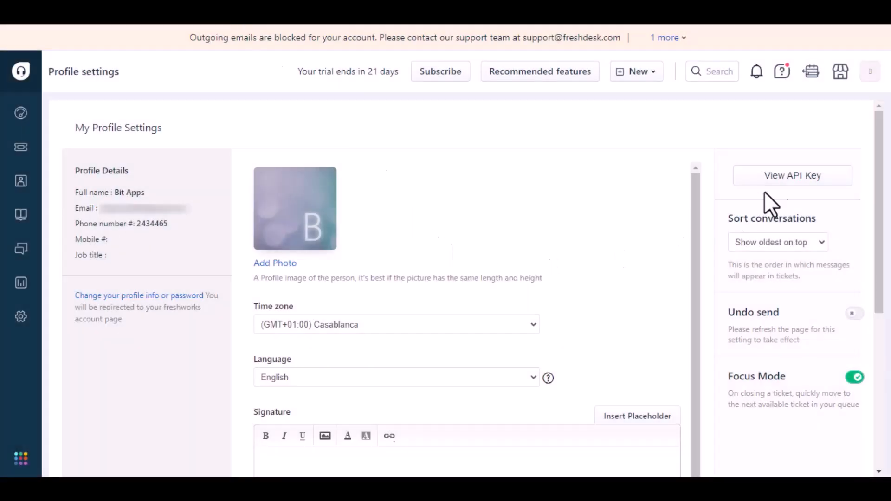
pyautogui.click(775, 181)
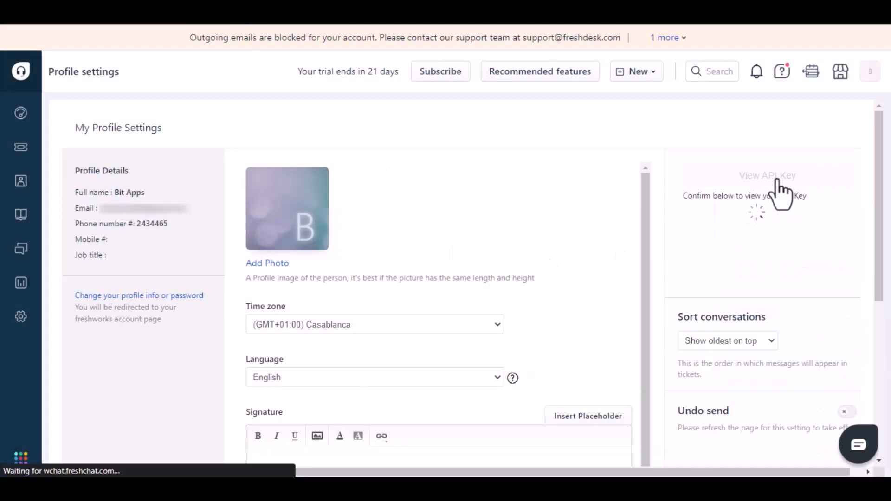
pyautogui.click(699, 237)
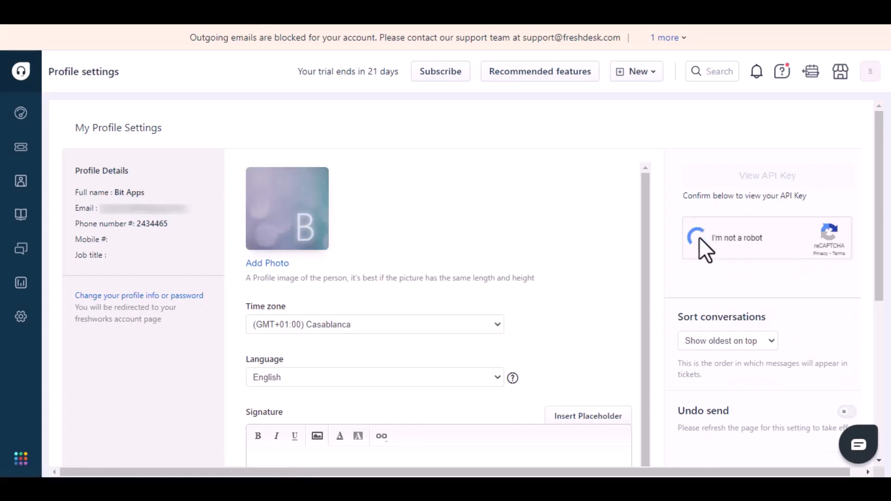
pyautogui.click(809, 193)
pyautogui.click(815, 250)
pyautogui.click(709, 253)
pyautogui.click(813, 354)
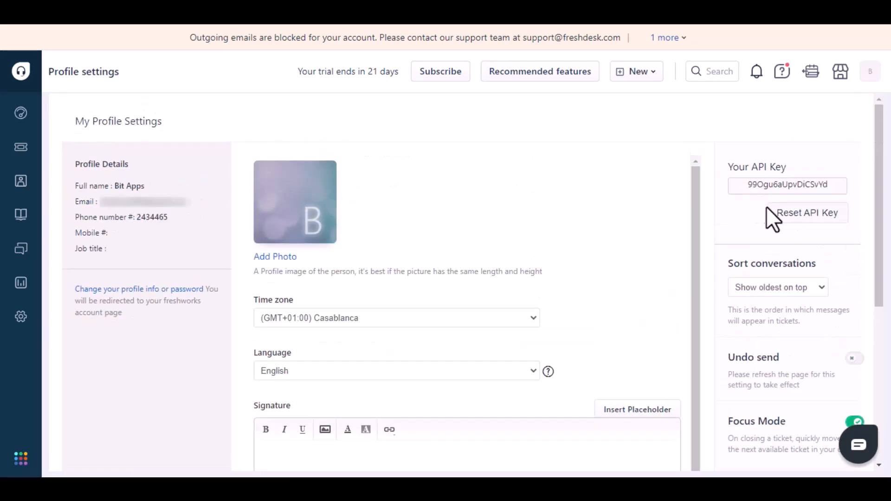
# - Copy the API key and paste it into the App api key field
pyautogui.doubleClick(782, 185)
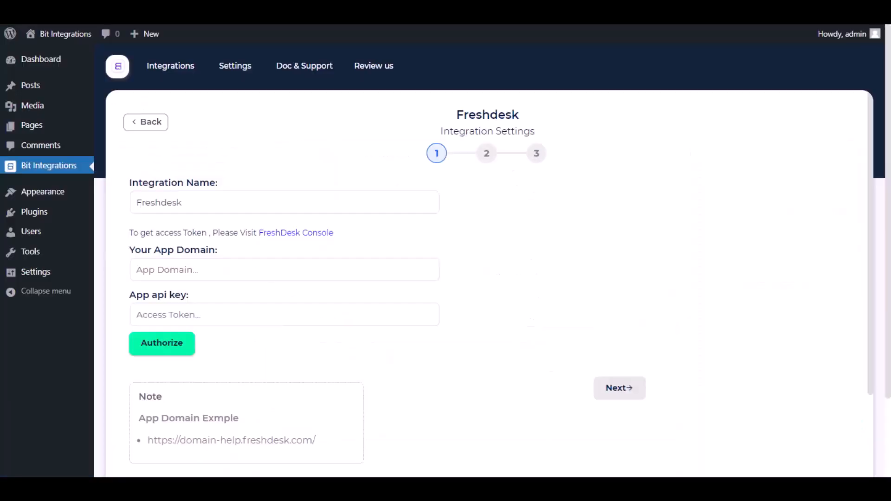
pyautogui.click(241, 313)
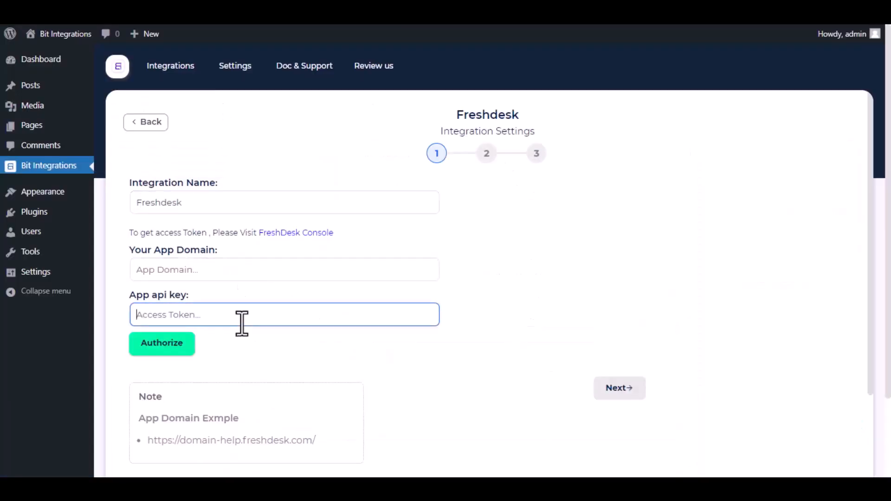
pyautogui.hotkey('ctrl', 'v')
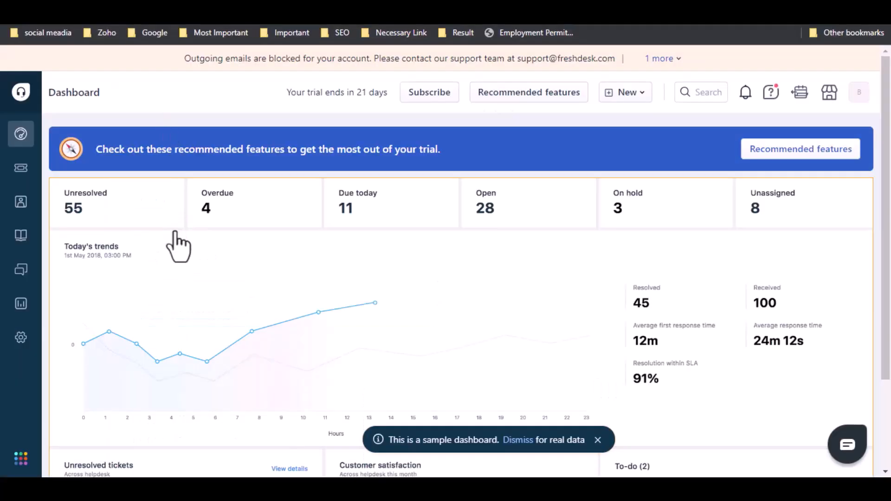
# - Copy the test9069.freshdesk.com portal link from Freshdesk Admin > Channels > Portals
pyautogui.click(21, 339)
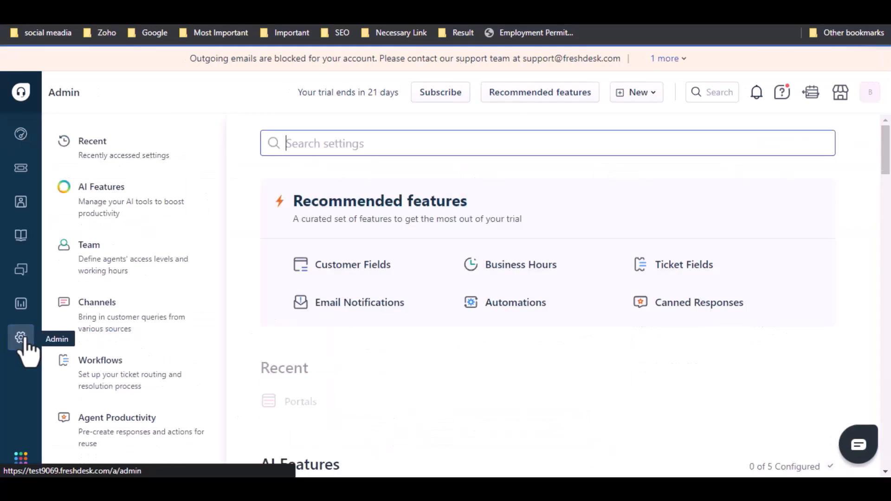
pyautogui.click(141, 319)
pyautogui.click(366, 199)
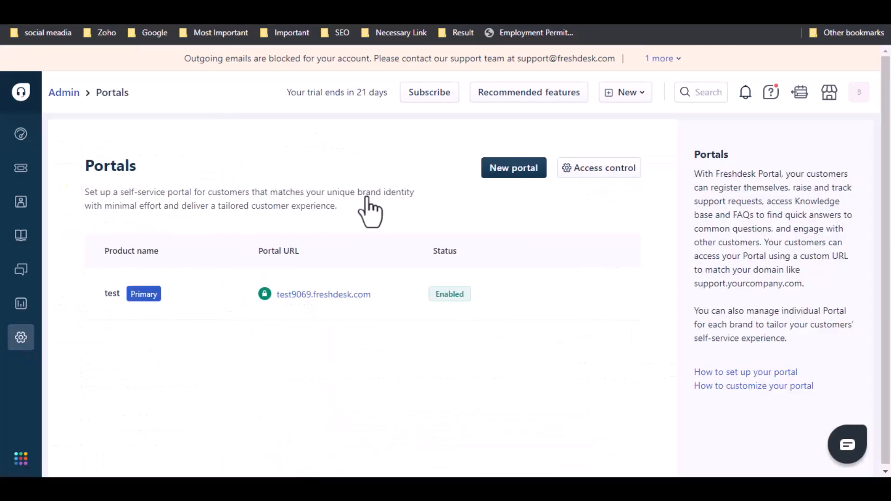
pyautogui.rightClick(335, 297)
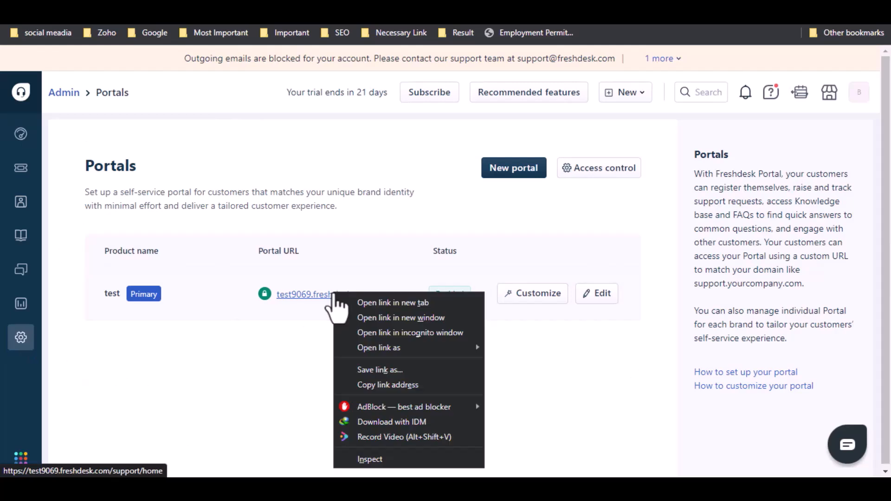
pyautogui.click(397, 385)
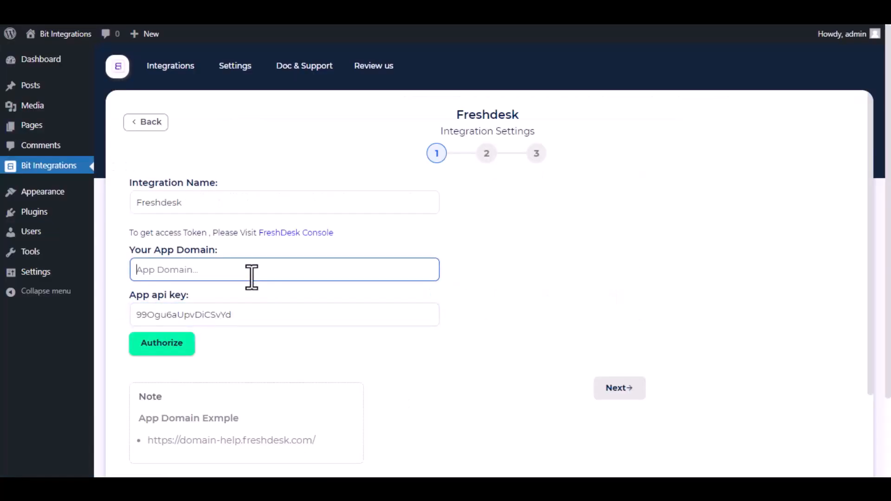
pyautogui.hotkey('ctrl', 'v')
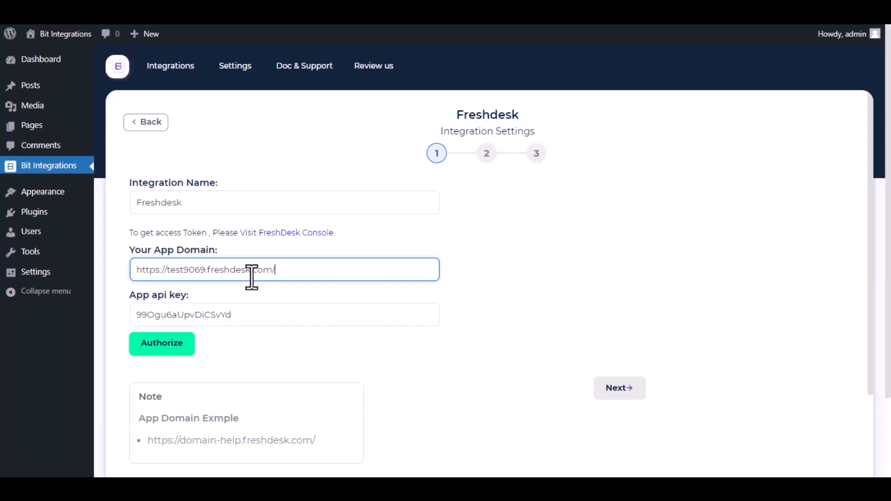
pyautogui.click(158, 352)
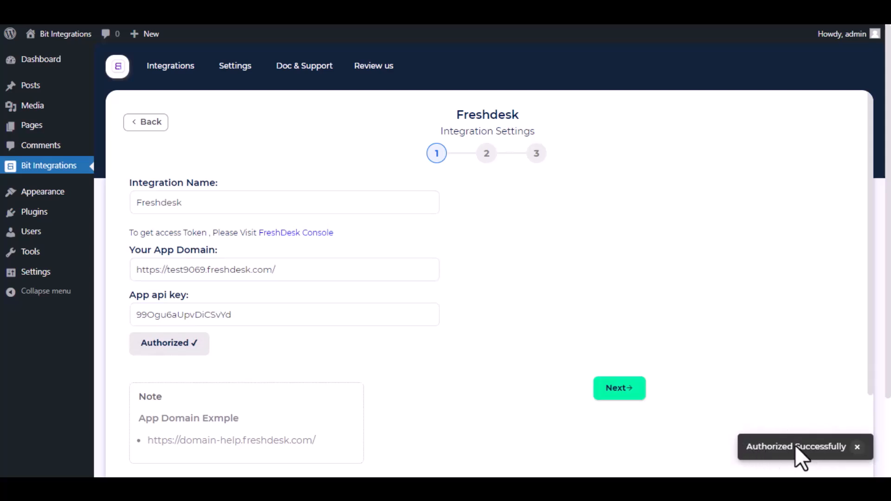
# - Map the form's Email field to the Freshdesk ticket email
pyautogui.click(619, 388)
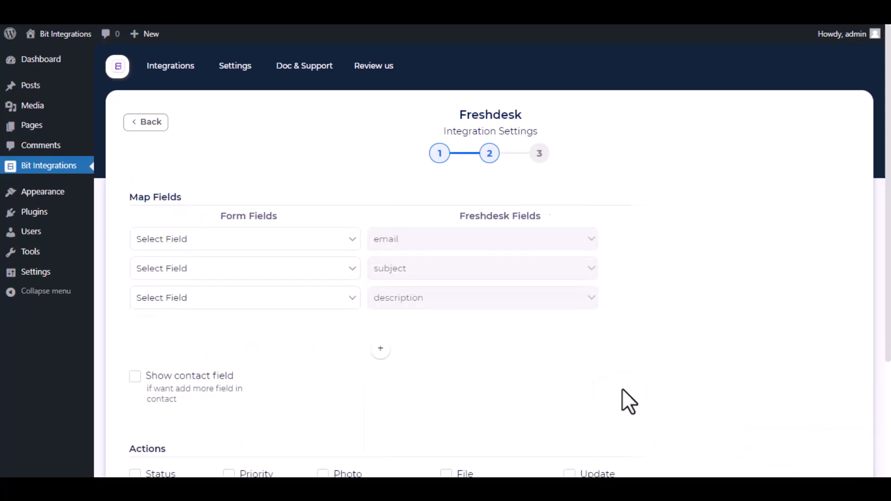
pyautogui.click(307, 242)
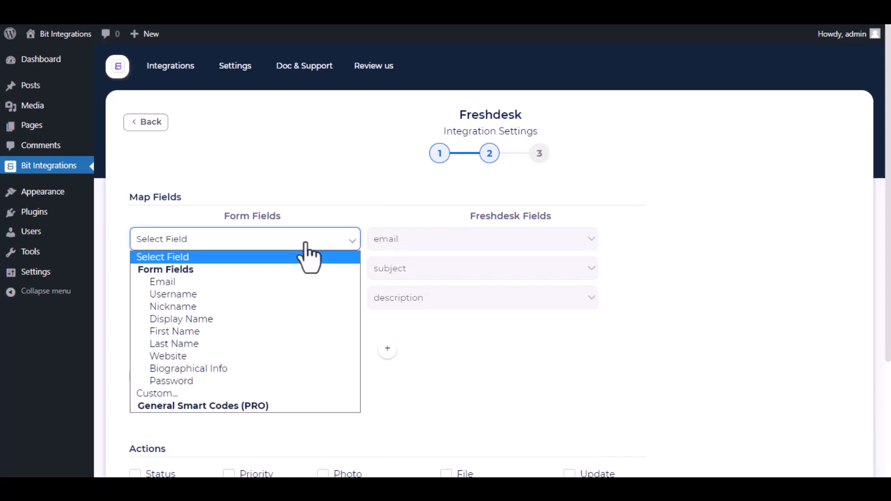
pyautogui.click(228, 283)
# - Give the ticket a custom subject 'Bit Integrations' and description 'Bit Apps Assist'
pyautogui.click(247, 281)
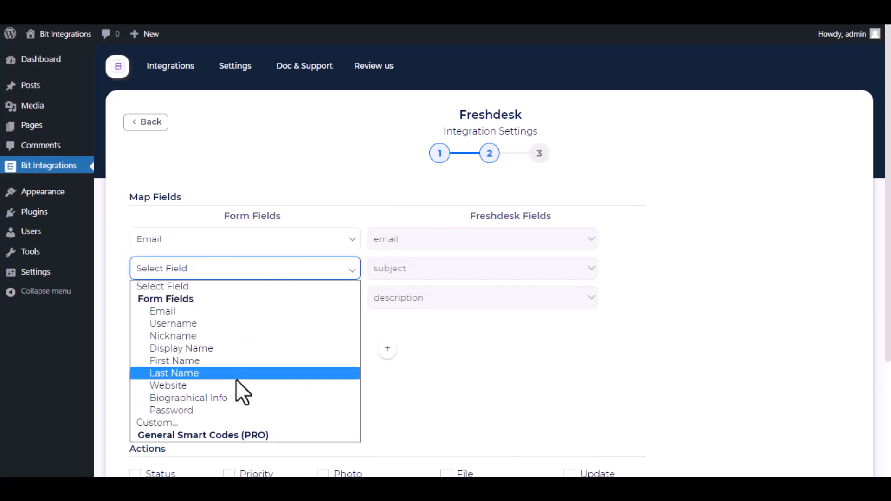
pyautogui.click(231, 423)
pyautogui.click(350, 276)
pyautogui.write('Bit')
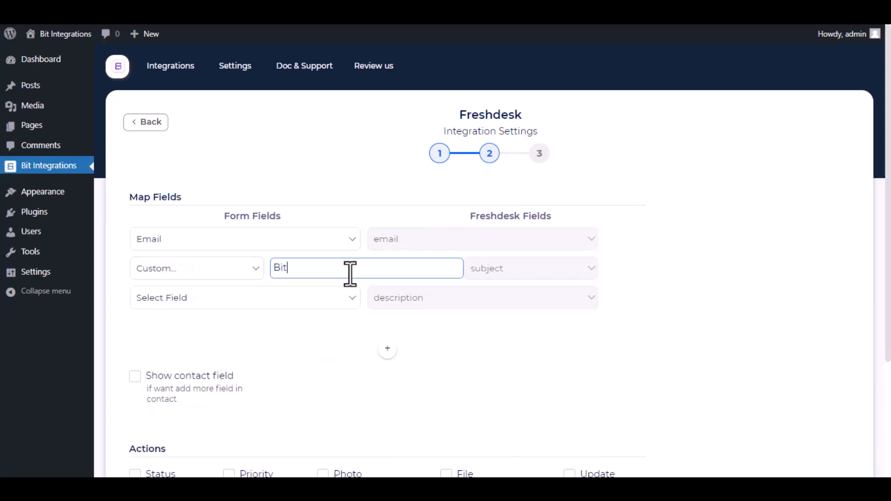
pyautogui.write(' Integrations')
pyautogui.click(302, 301)
pyautogui.click(182, 450)
pyautogui.click(317, 307)
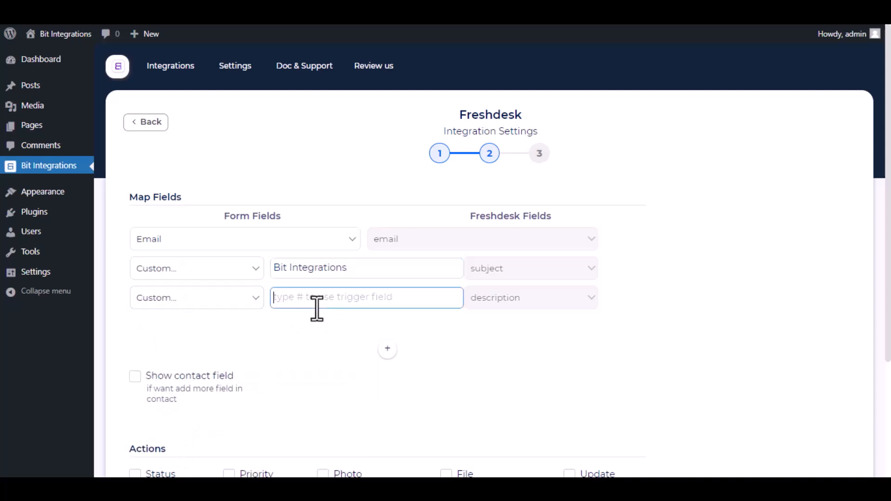
pyautogui.write('Bit Apps Assist')
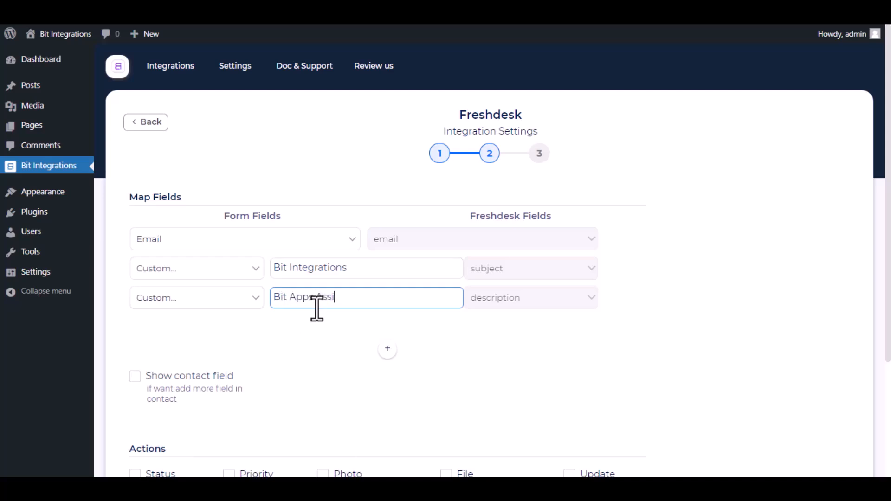
pyautogui.click(500, 346)
# - Enable contact fields and map Display Name to contact Name and Email to contact Email
pyautogui.scroll(-2, 265, 343)
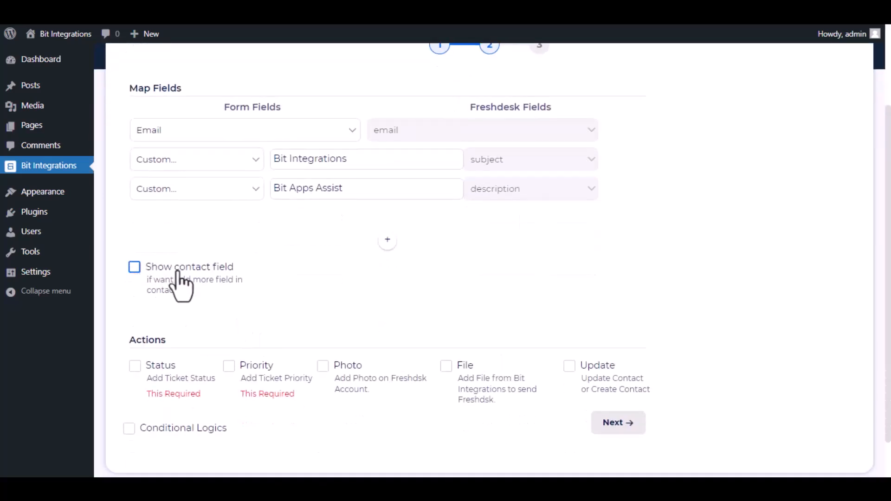
pyautogui.click(134, 267)
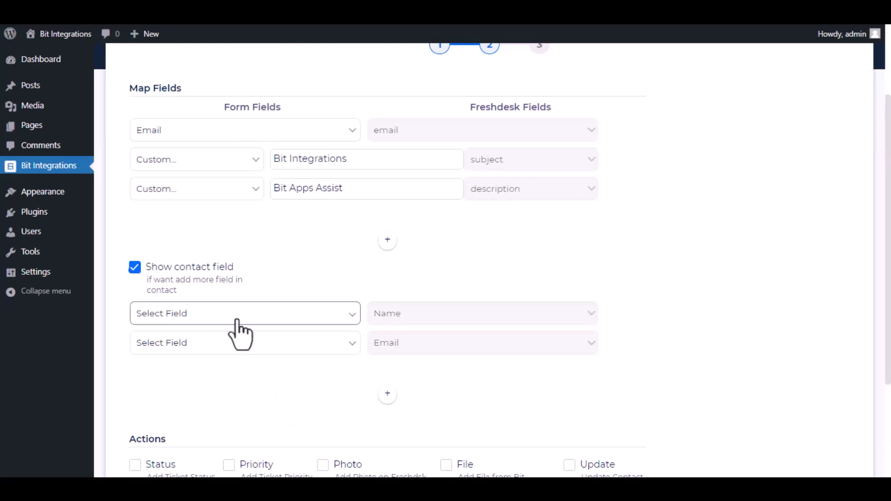
pyautogui.click(260, 315)
pyautogui.click(219, 207)
pyautogui.click(246, 346)
pyautogui.click(167, 201)
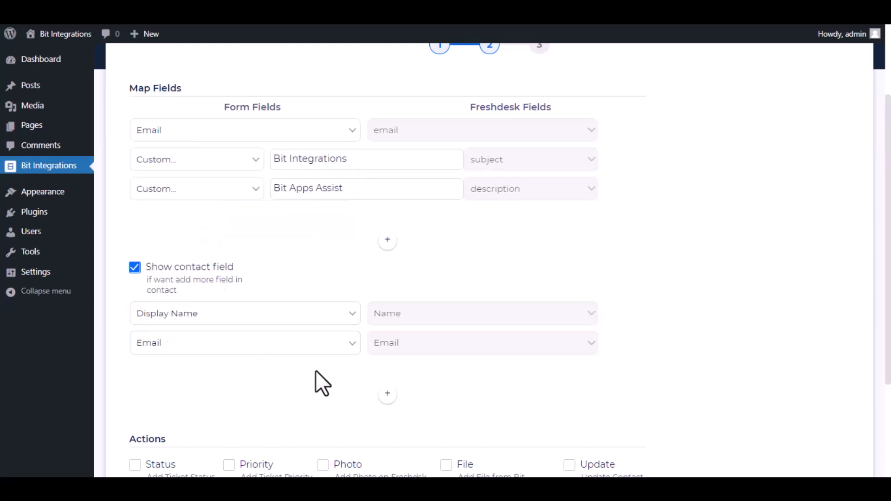
pyautogui.scroll(-3, 316, 371)
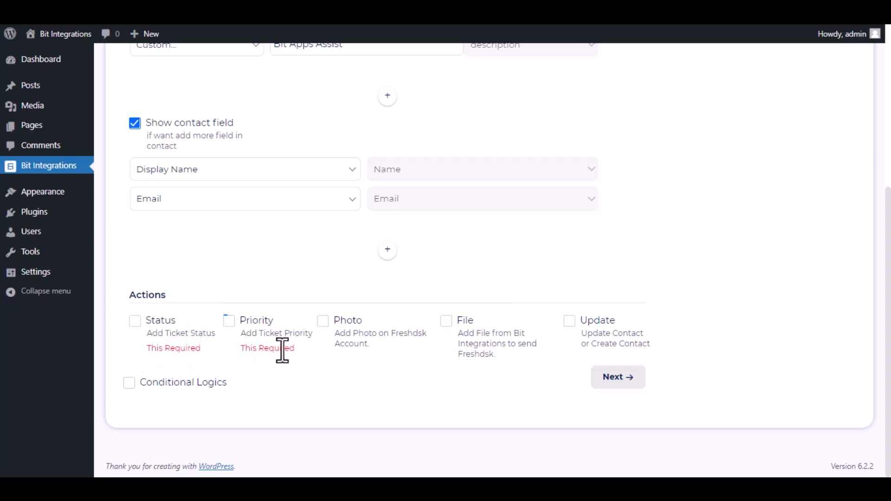
# - Set new ticket status to Open and priority to Medium
pyautogui.click(136, 324)
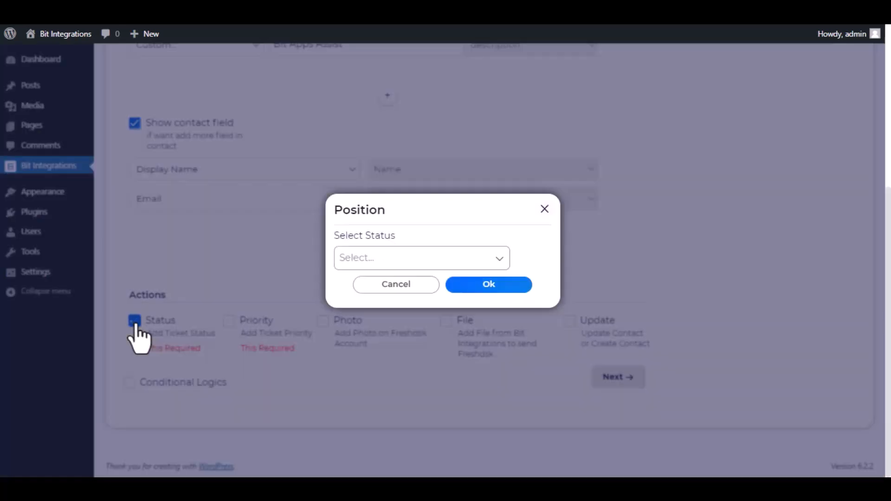
pyautogui.click(385, 257)
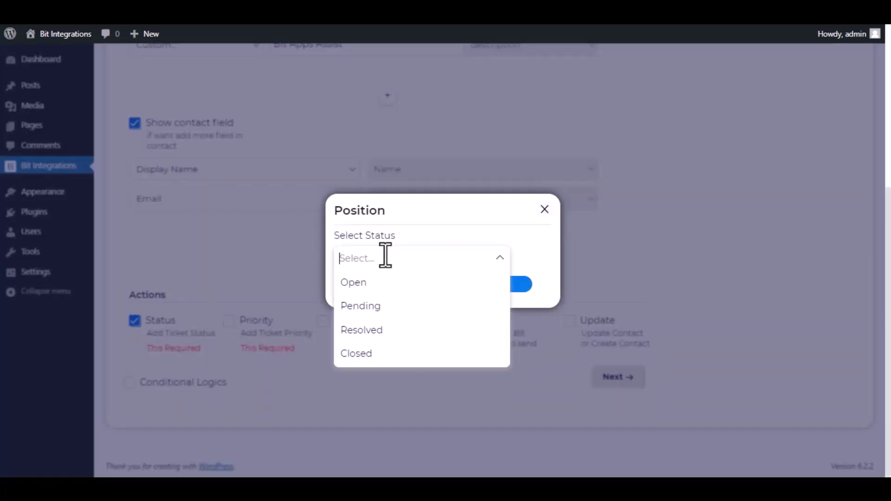
pyautogui.click(392, 283)
pyautogui.click(481, 287)
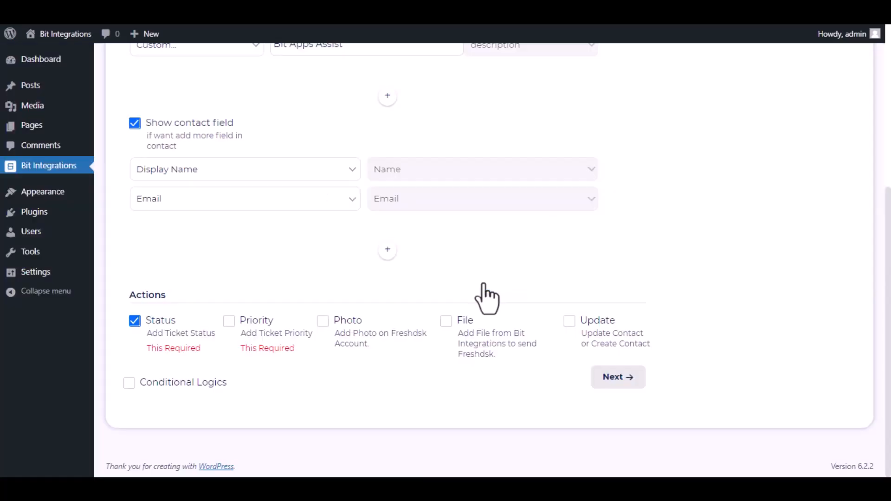
pyautogui.click(229, 325)
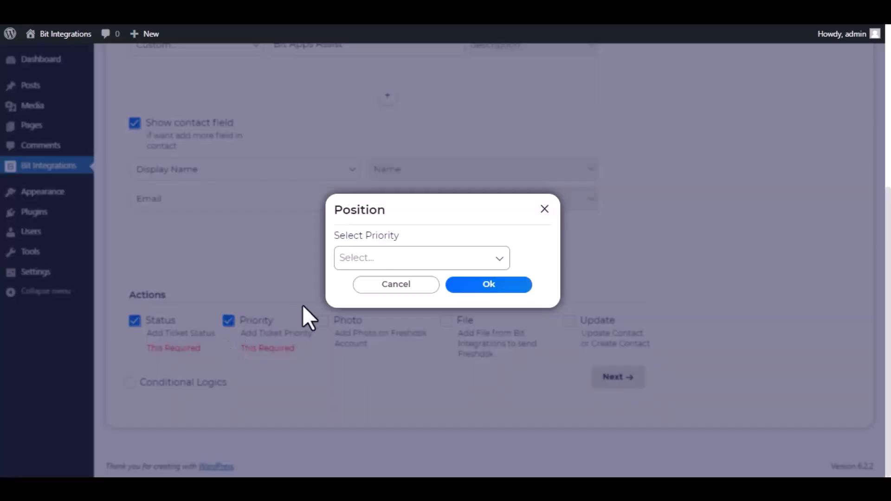
pyautogui.click(390, 259)
pyautogui.click(411, 307)
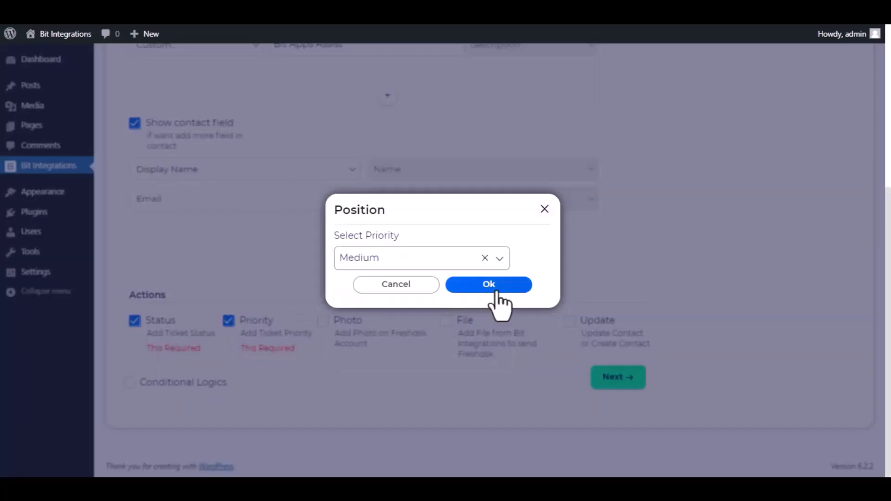
pyautogui.click(492, 286)
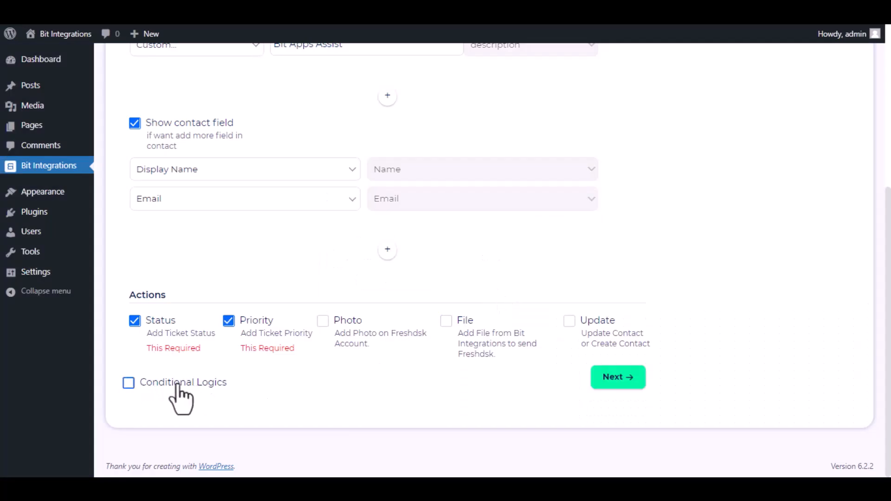
# - Leave conditional logic off, finish and save the integration, then start typing the form's Name
pyautogui.click(130, 384)
pyautogui.scroll(-2, 155, 319)
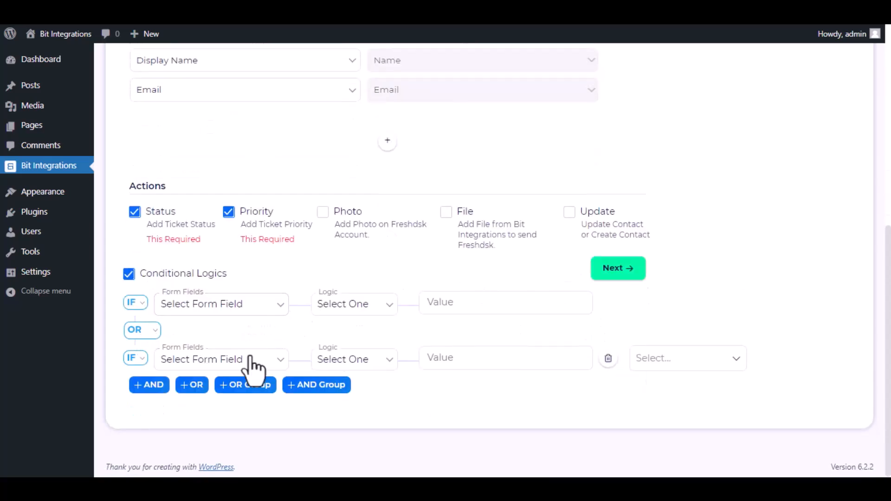
pyautogui.click(130, 275)
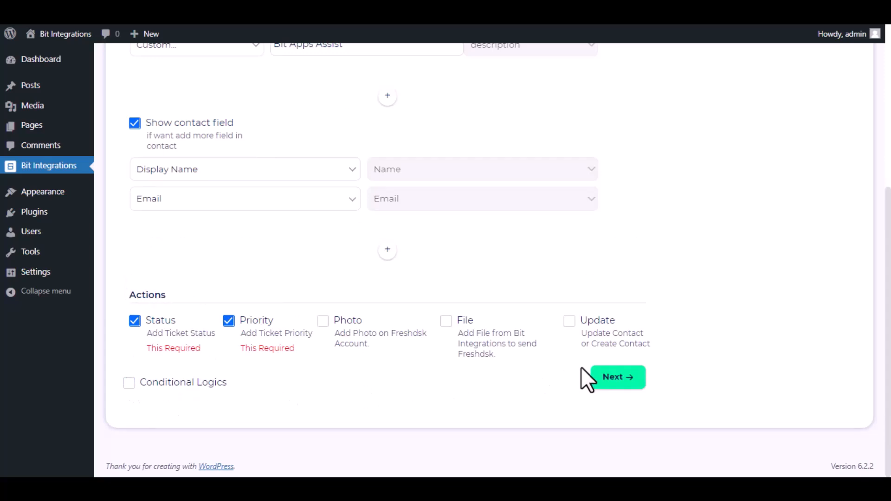
pyautogui.click(619, 378)
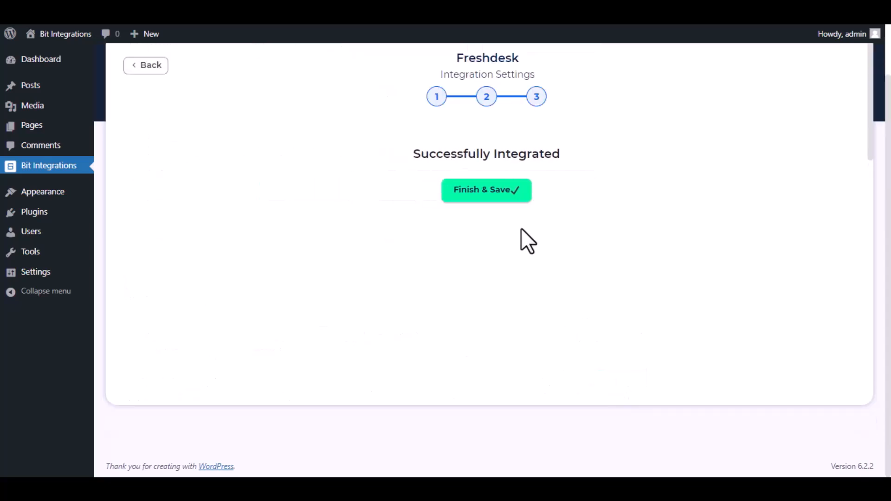
pyautogui.click(507, 194)
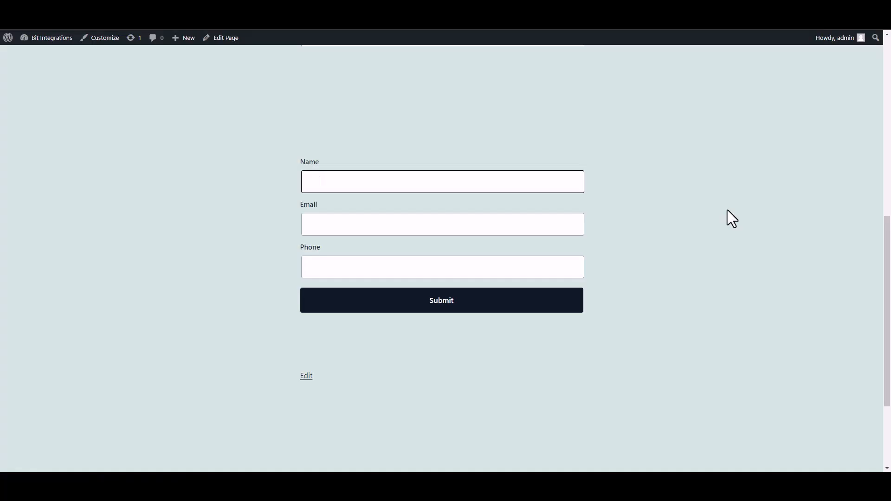
pyautogui.write('Bit INTEGRAT')
# - Correct the Name to Bit Integrations, enter the e-mail and phone number, and submit
pyautogui.press('BackSpace')
pyautogui.press('BackSpace')
pyautogui.press('BackSpace')
pyautogui.press('BackSpace')
pyautogui.press('BackSpace')
pyautogui.write('ntegration')
pyautogui.click(508, 228)
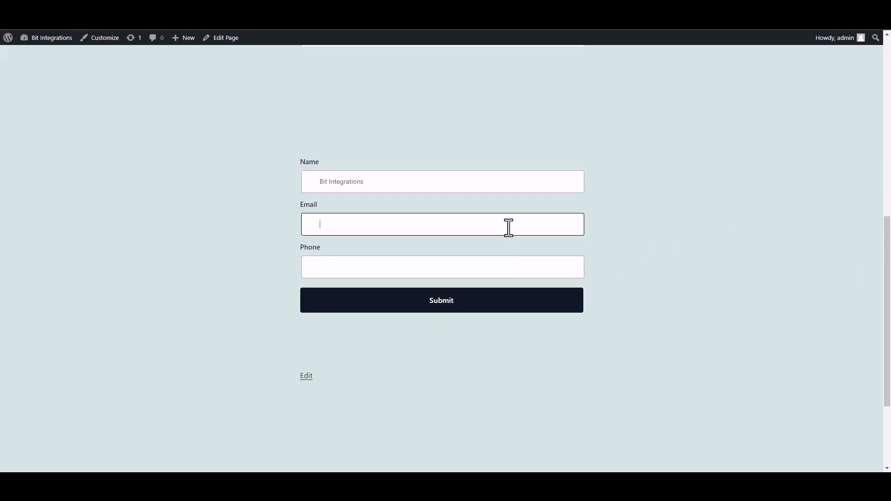
pyautogui.click(550, 270)
pyautogui.write('444555666')
pyautogui.click(565, 304)
# - Check the submission success message, then open the Freshdesk contacts list
pyautogui.moveTo(307, 337); pyautogui.dragTo(637, 354)
pyautogui.click(634, 351)
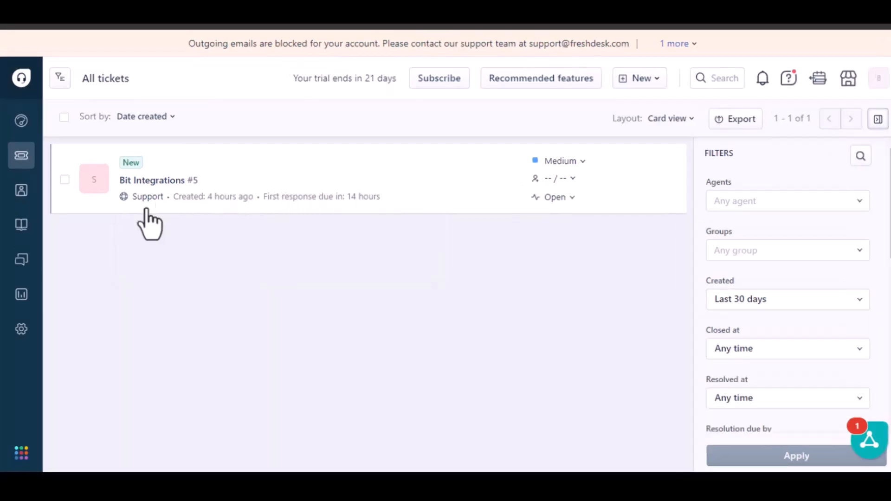
pyautogui.moveTo(20, 191)
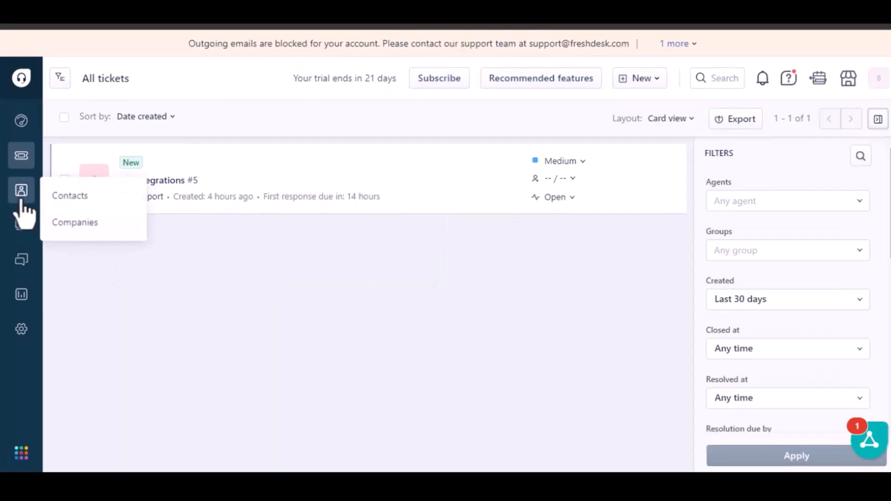
pyautogui.click(70, 197)
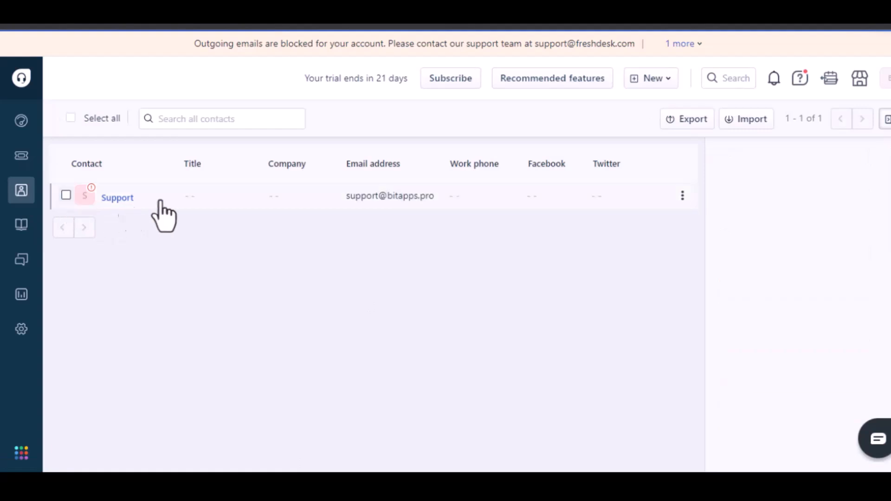